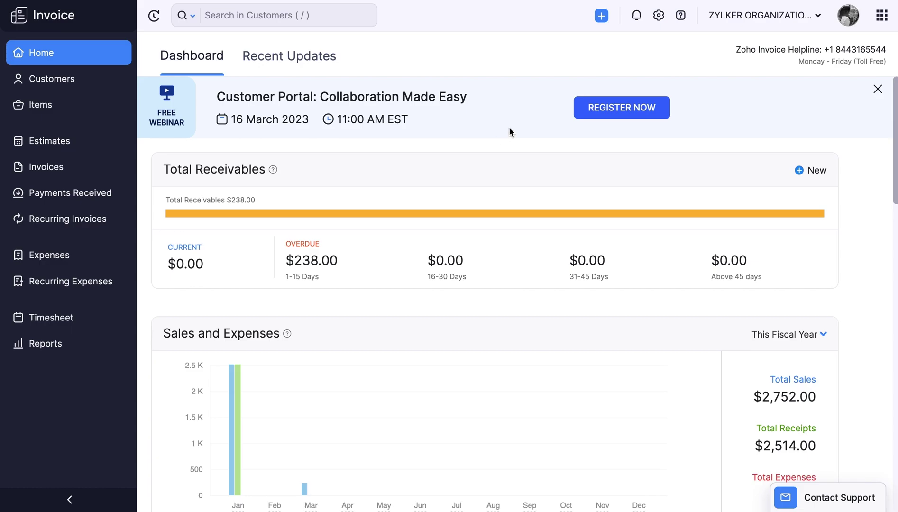
- Open Zoho Invoice's Settings panel from the top-bar gear icon
left_click(658, 15)
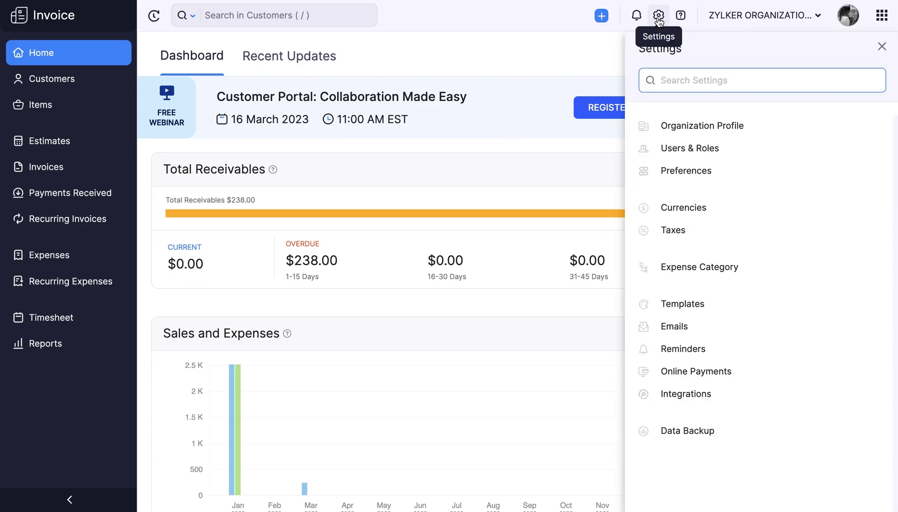
- Turn on the Credit Note module in General preferences, save, and return to Invoices
left_click(664, 172)
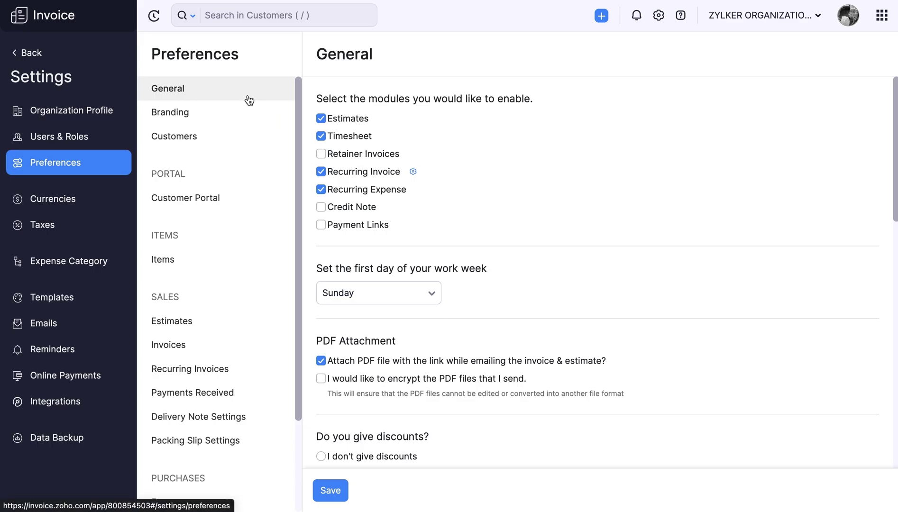
left_click(321, 209)
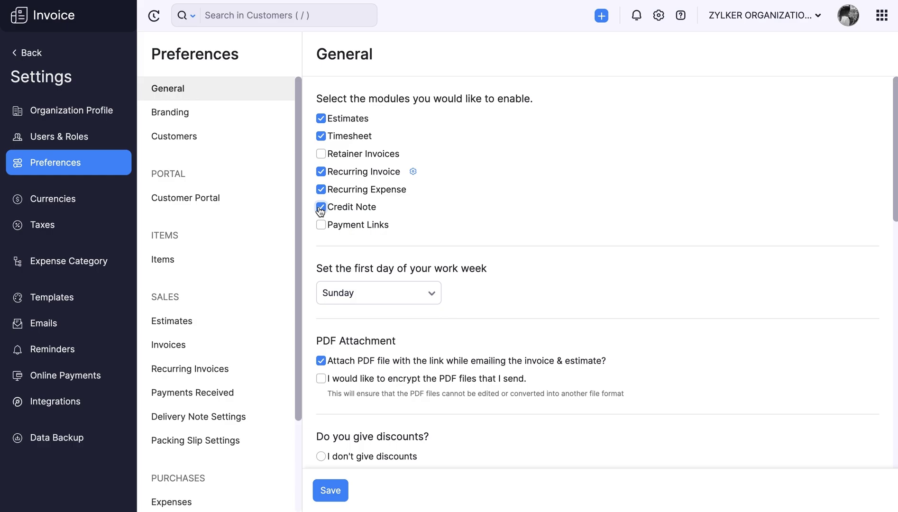
left_click(334, 490)
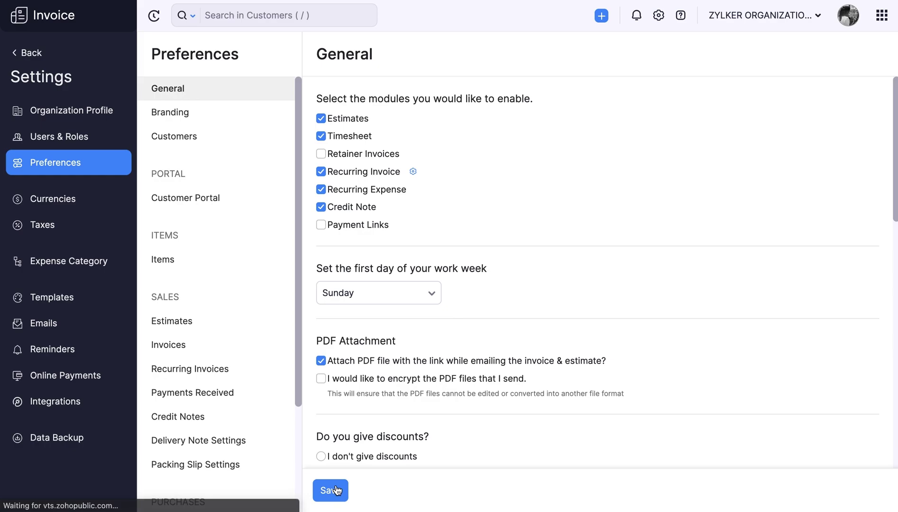
left_click(28, 53)
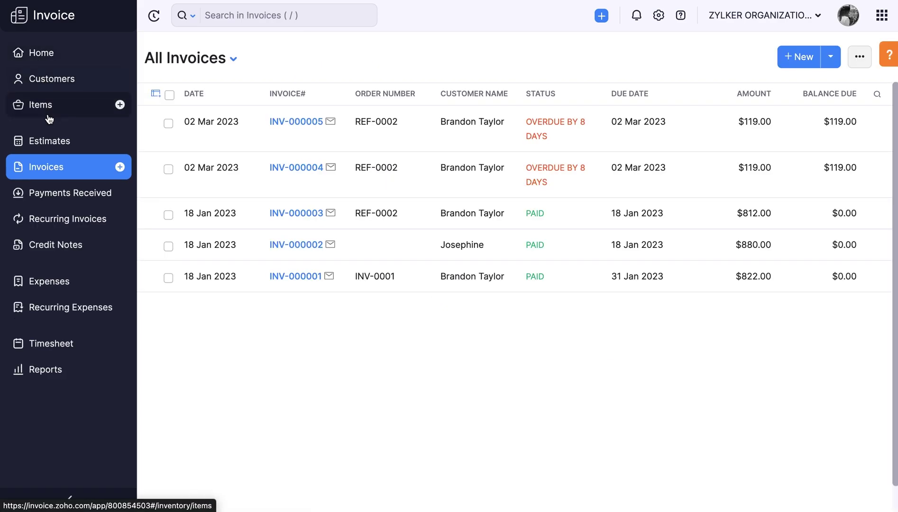
left_click(51, 247)
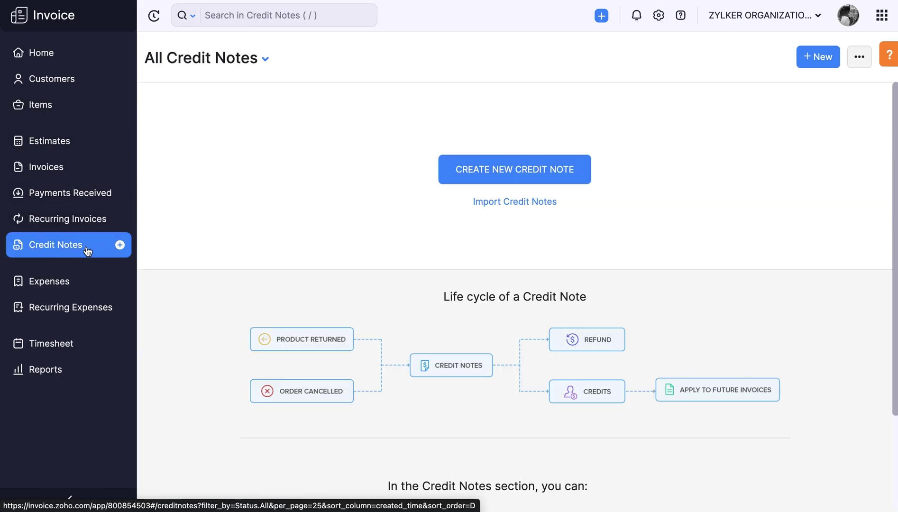
left_click(117, 244)
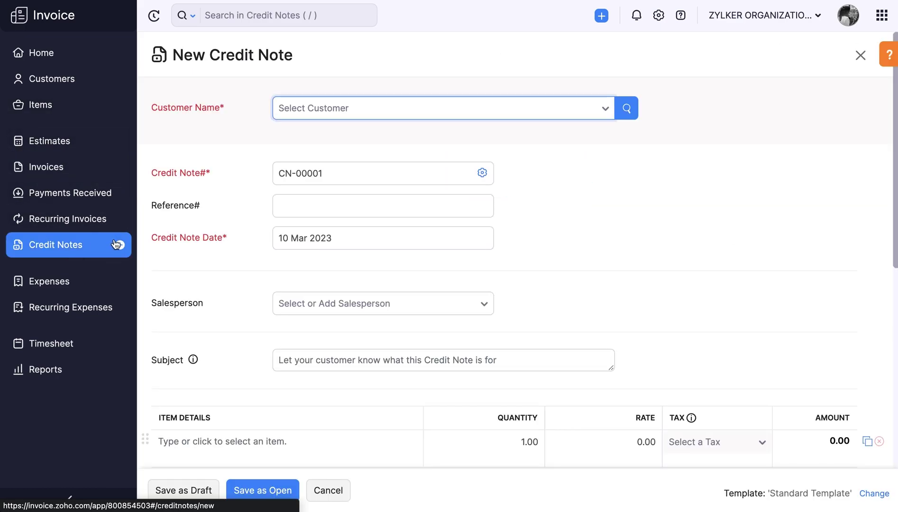
left_click(348, 109)
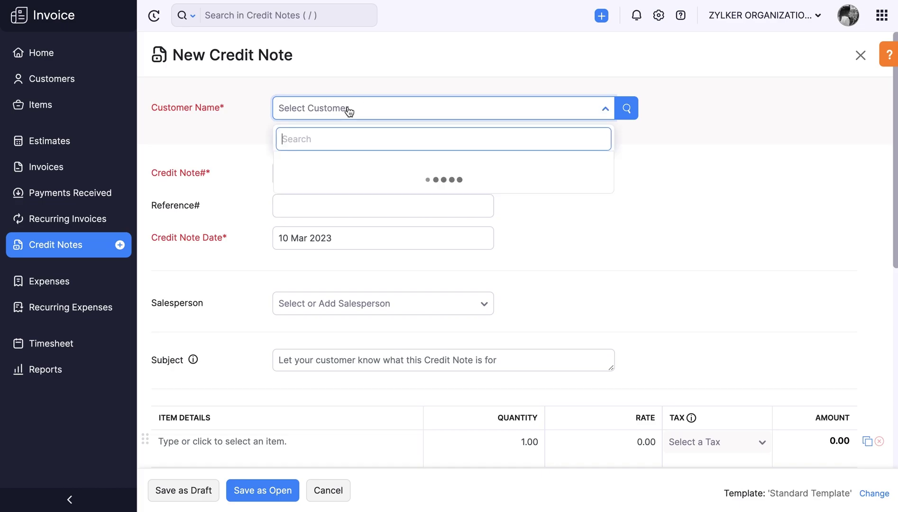
left_click(349, 167)
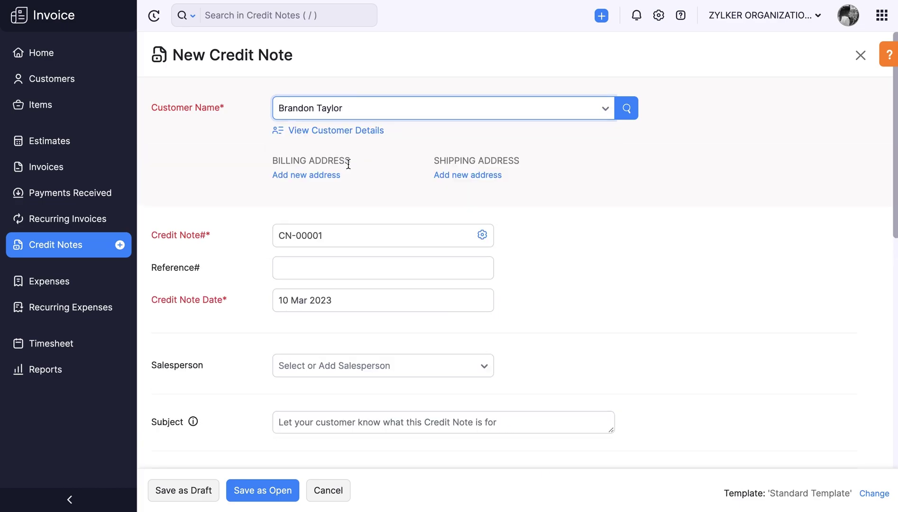
- Keep auto-numbering unchanged and enter reference number 001
left_click(365, 270)
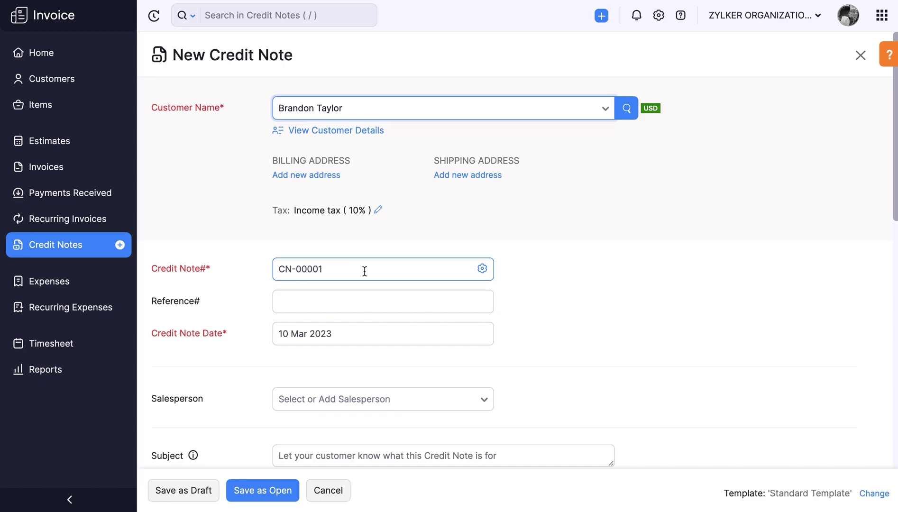
left_click(482, 270)
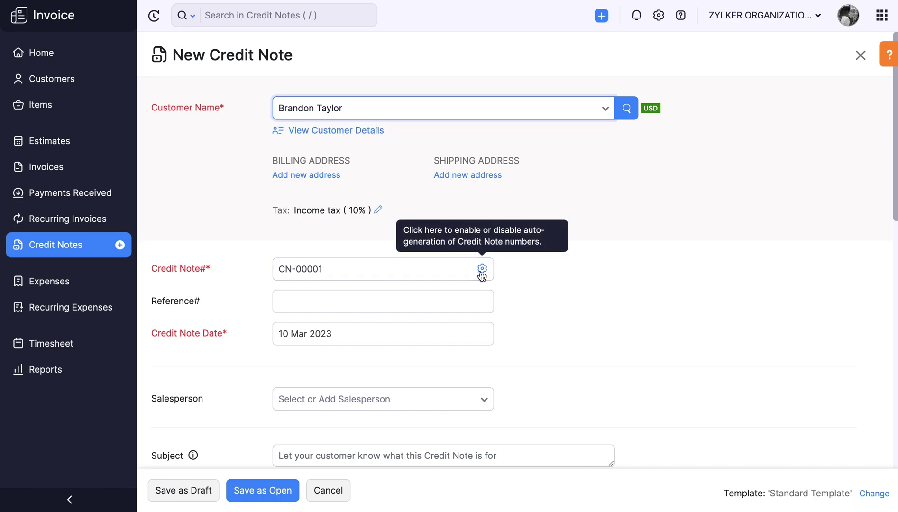
left_click(481, 270)
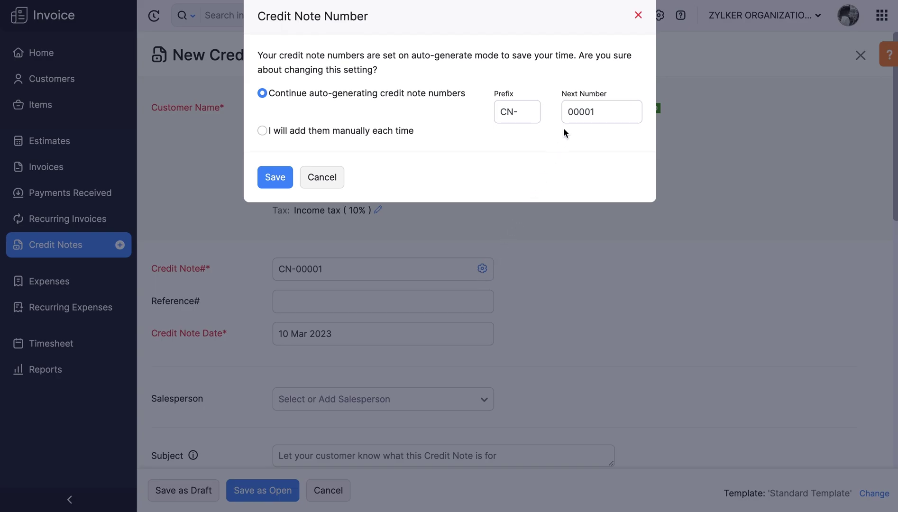
left_click(638, 15)
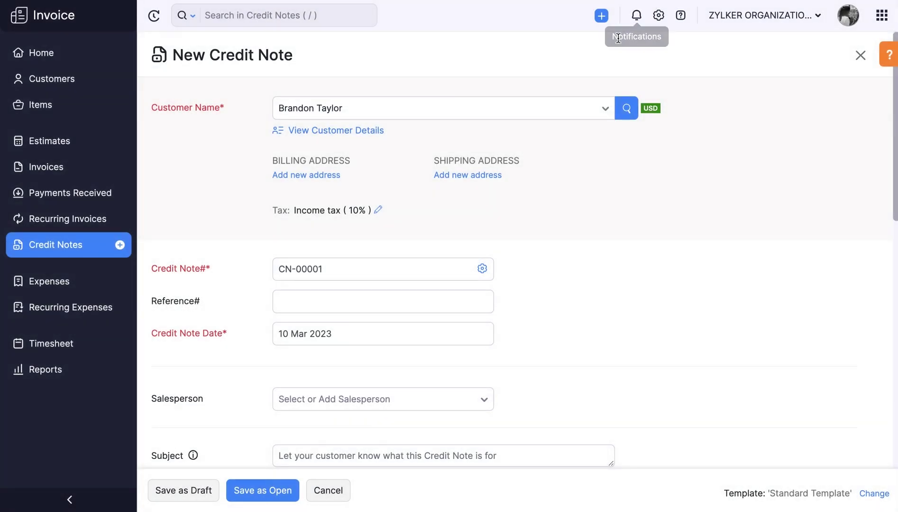
left_click(352, 295)
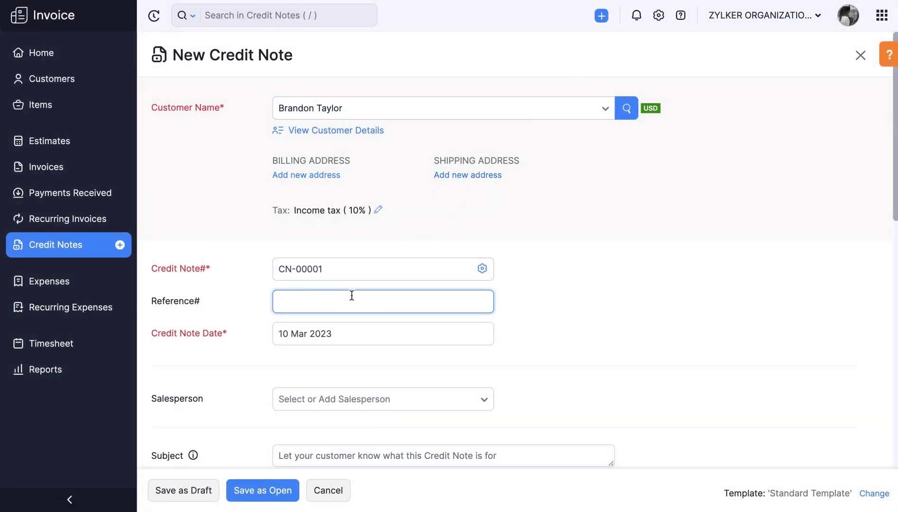
type("001")
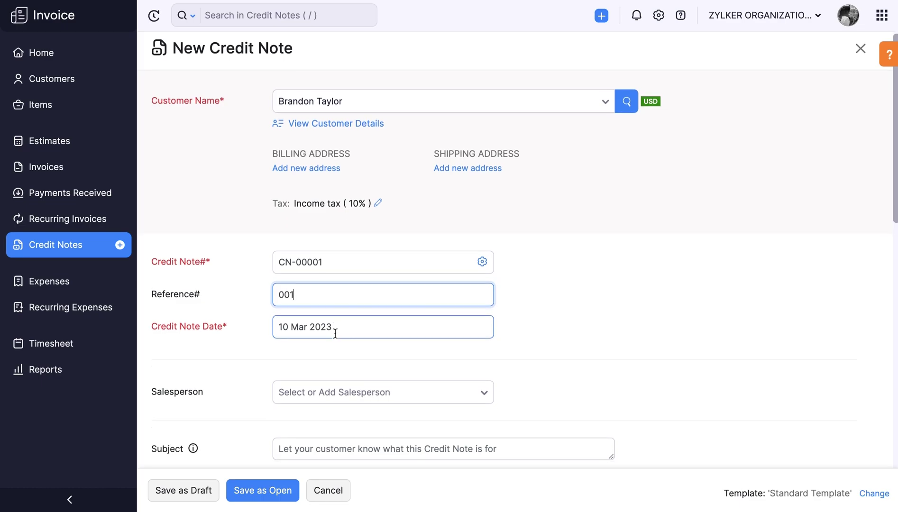
scroll(335, 333, "down", 3)
- Set salesperson Sam and subject 'Sales Return'
left_click(334, 334)
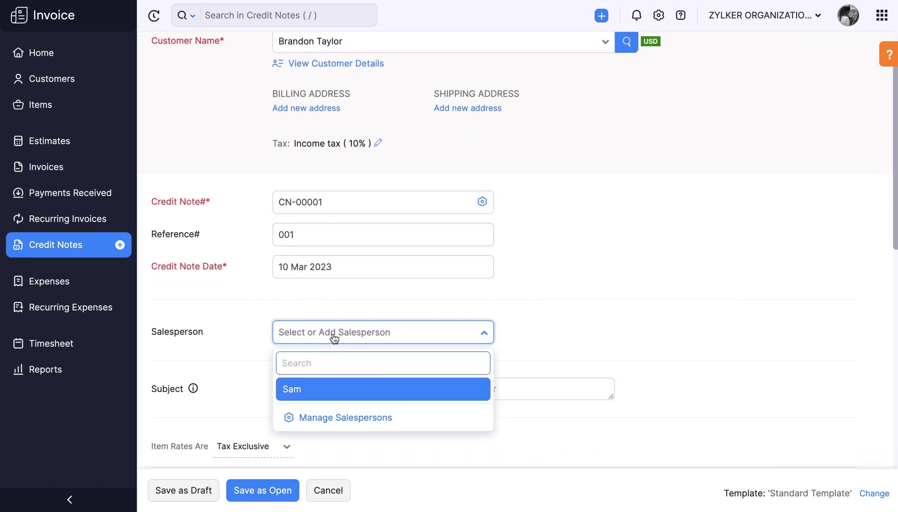
left_click(337, 393)
scroll(335, 387, "down", 1)
left_click(363, 362)
type("Sales Return")
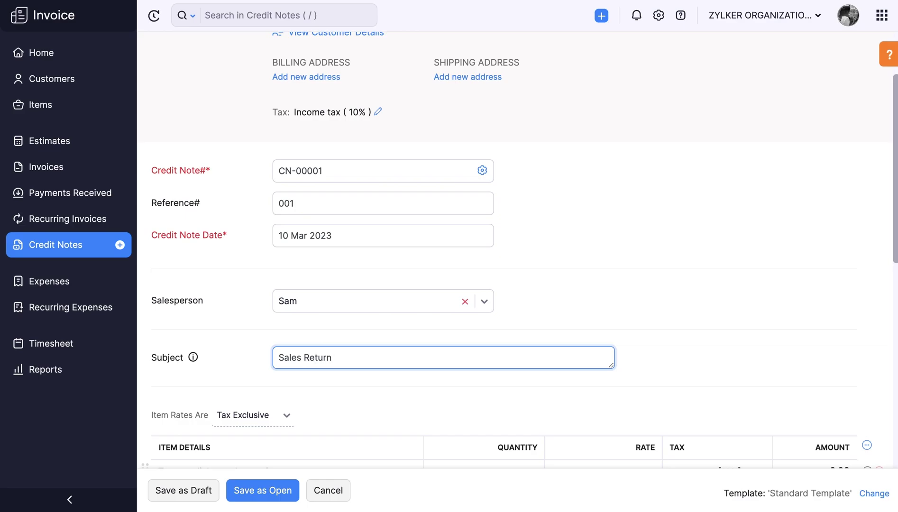
scroll(344, 387, "down", 3)
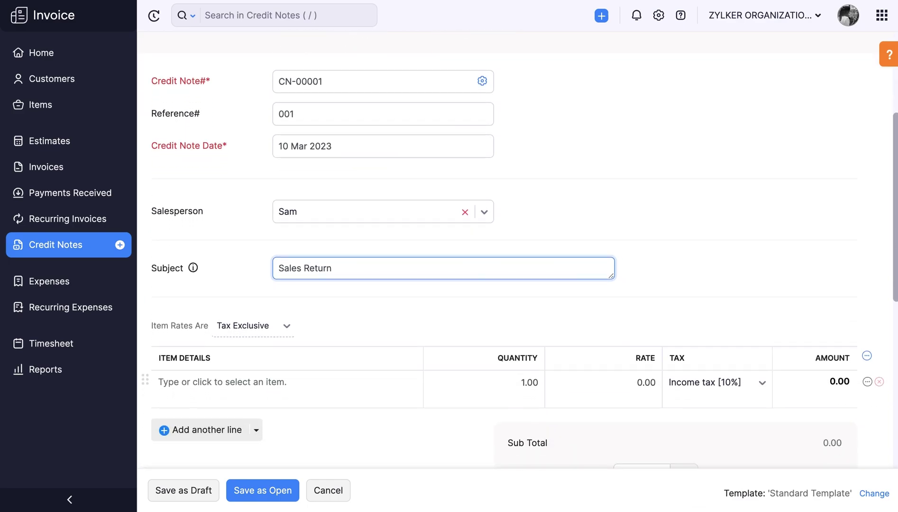
- Add a Furniture line item with quantity 2
left_click(344, 387)
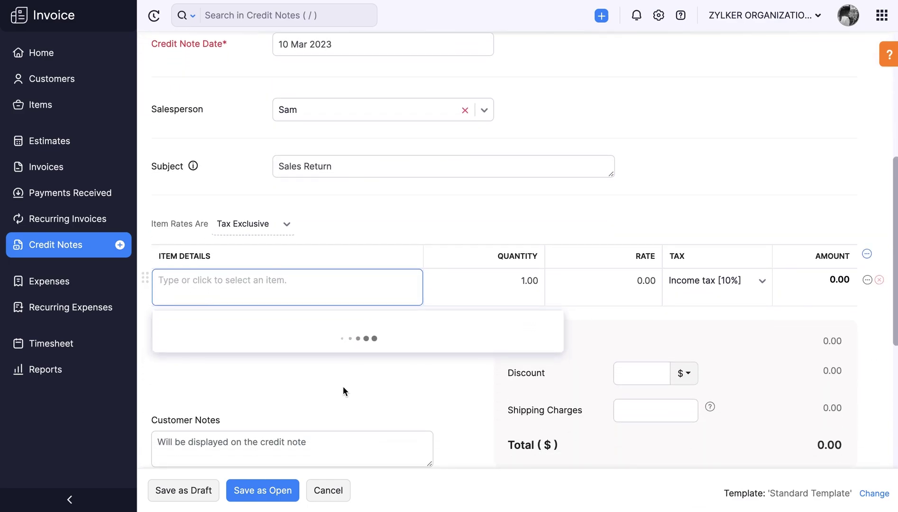
left_click(347, 388)
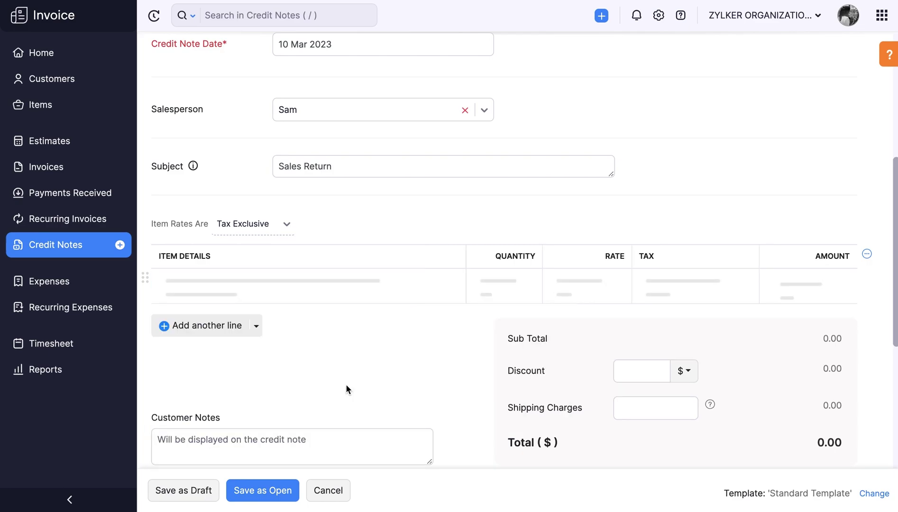
left_click(505, 282)
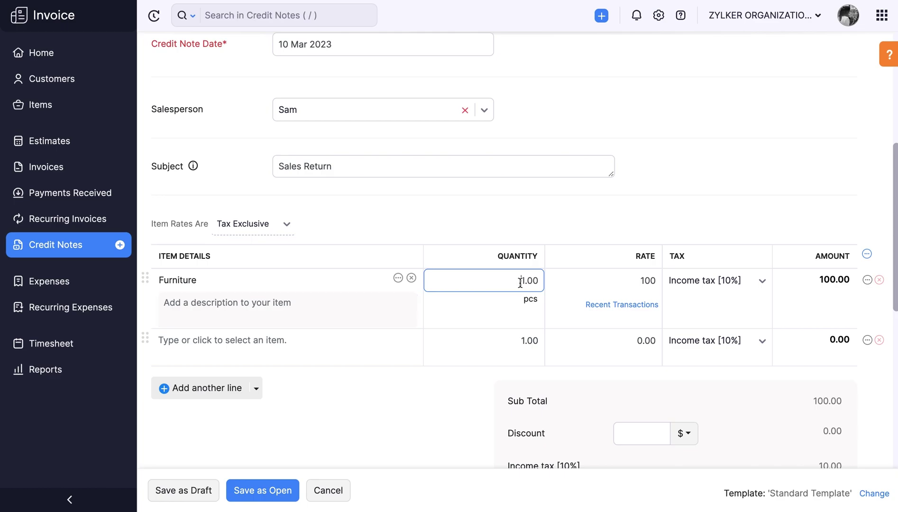
type("2")
left_click(627, 290)
scroll(627, 290, "down", 3)
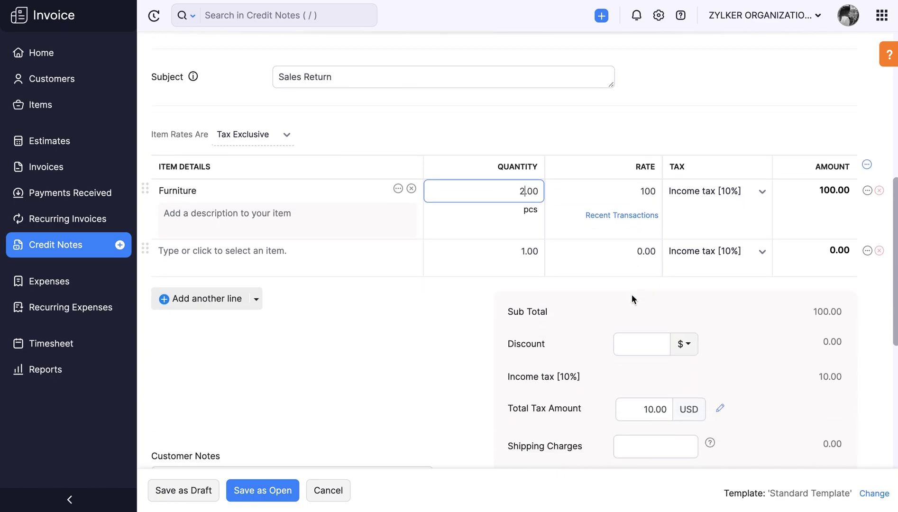
- Add discount 3, shipping 5 and the note 'We are sorry for the inconvenience caused.', then save as Open
left_click(633, 299)
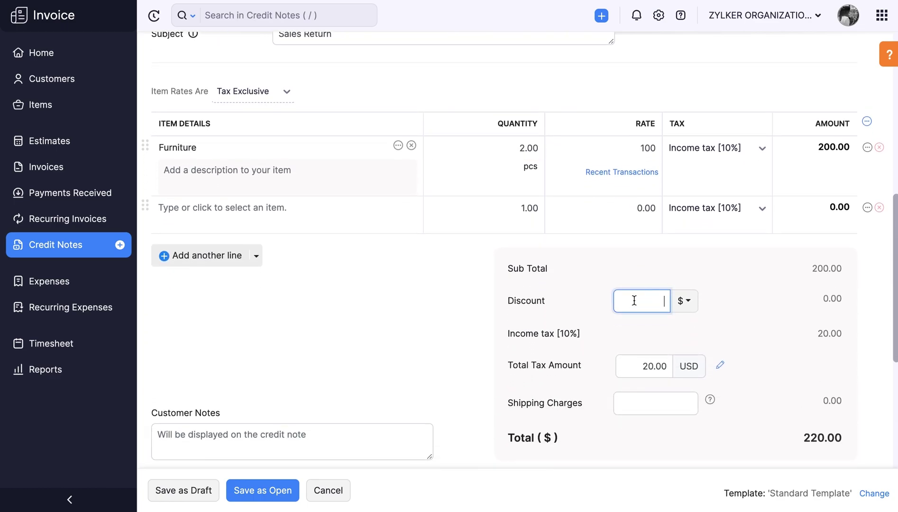
type("3")
scroll(622, 326, "down", 2)
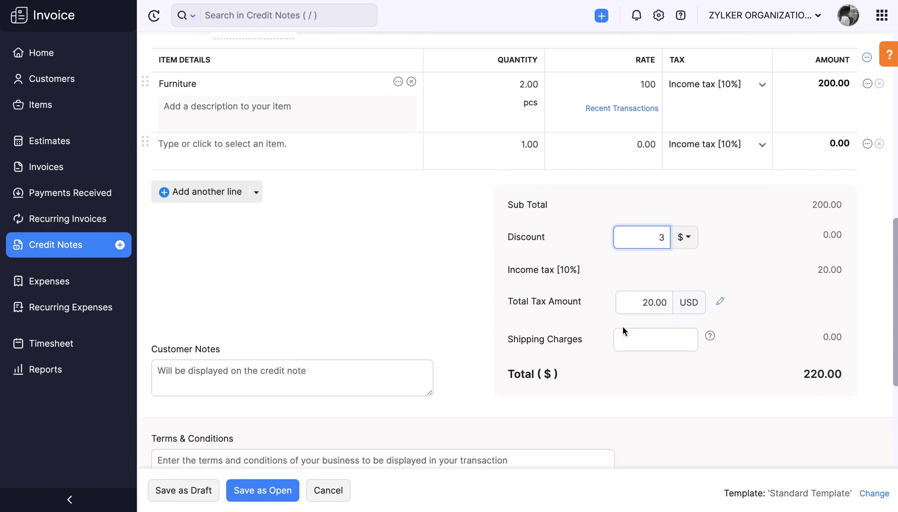
left_click(646, 327)
type("5")
scroll(645, 332, "down", 1)
left_click(394, 351)
type("We are sorry for the inconvenience caused.")
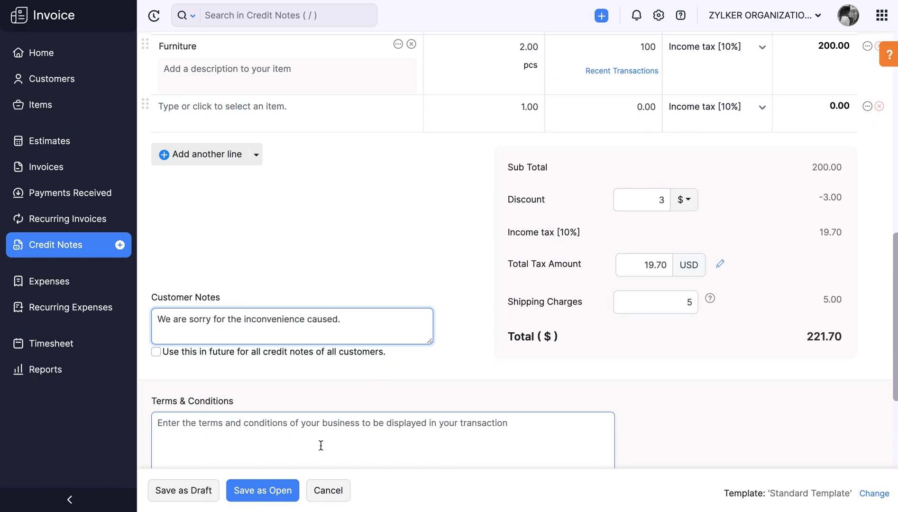
left_click(280, 492)
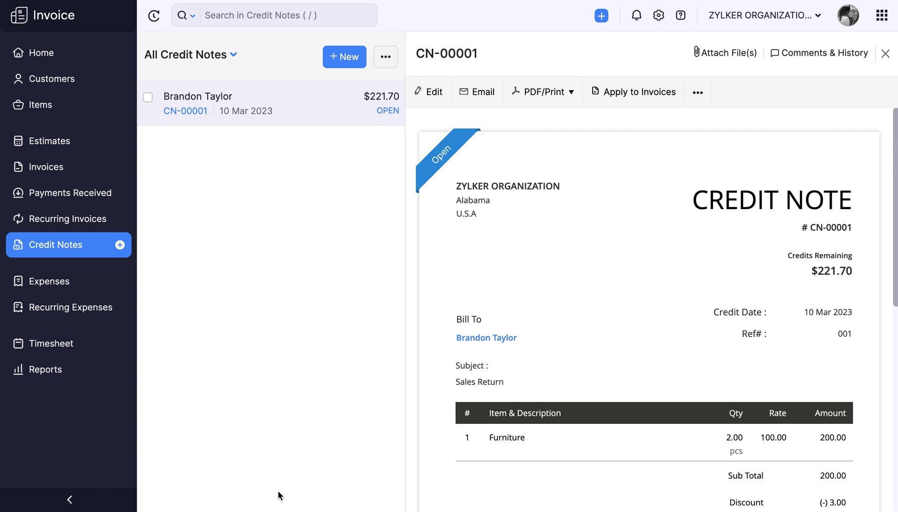
- Go back to Invoices and open Josephine's invoice INV-000006
left_click(110, 172)
left_click(256, 124)
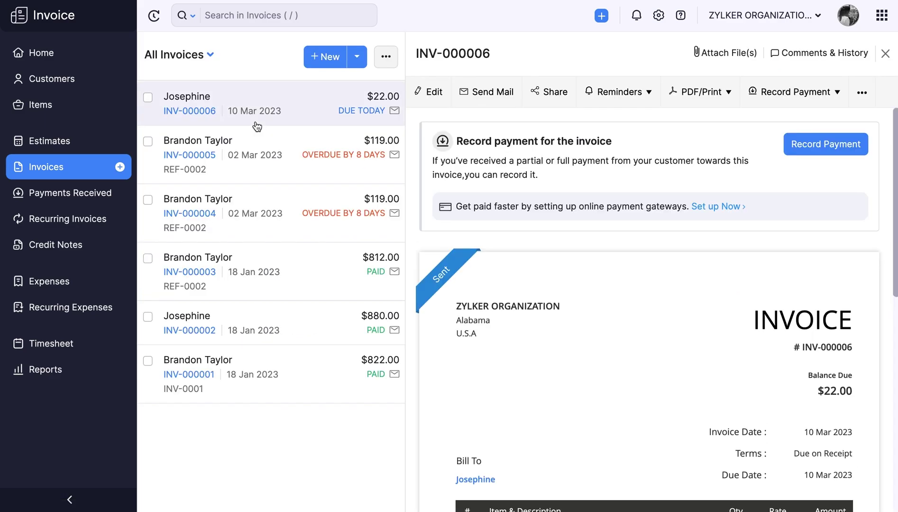
- Create and save a $22.00 credit note from invoice INV-000006, marking it Paid
left_click(861, 94)
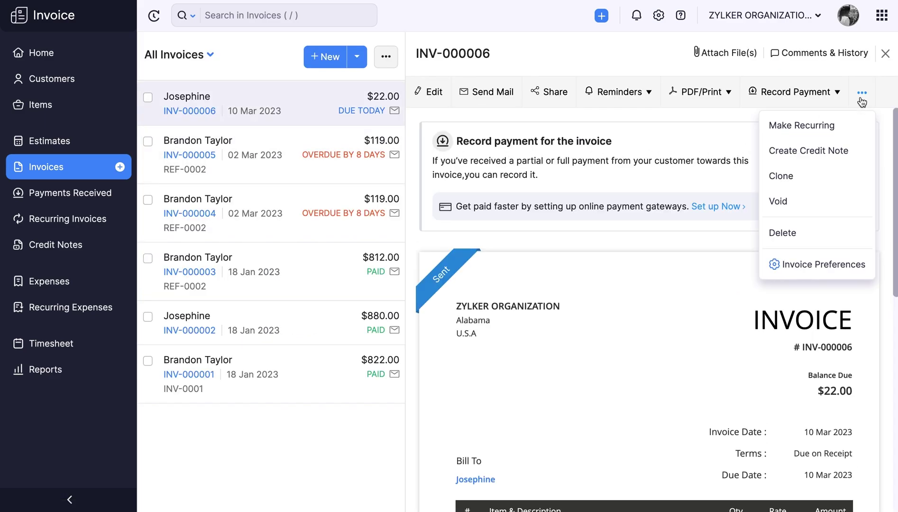
left_click(859, 150)
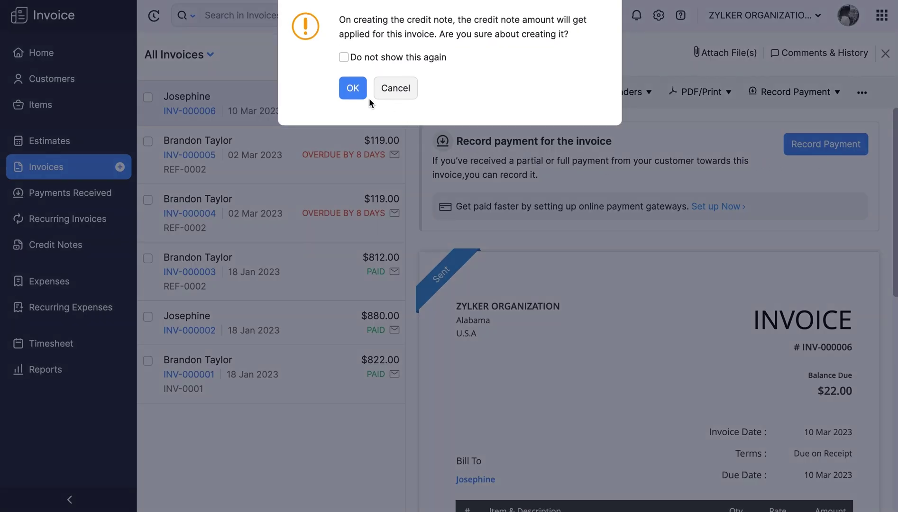
left_click(363, 94)
scroll(364, 100, "down", 1)
scroll(363, 100, "down", 2)
scroll(362, 94, "down", 2)
scroll(363, 94, "down", 4)
scroll(362, 94, "down", 2)
scroll(362, 95, "down", 1)
scroll(363, 97, "down", 1)
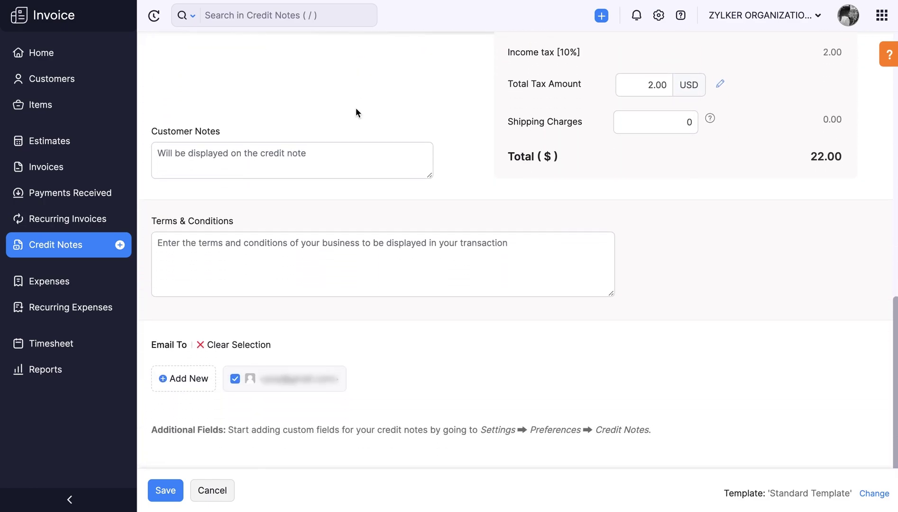
left_click(168, 492)
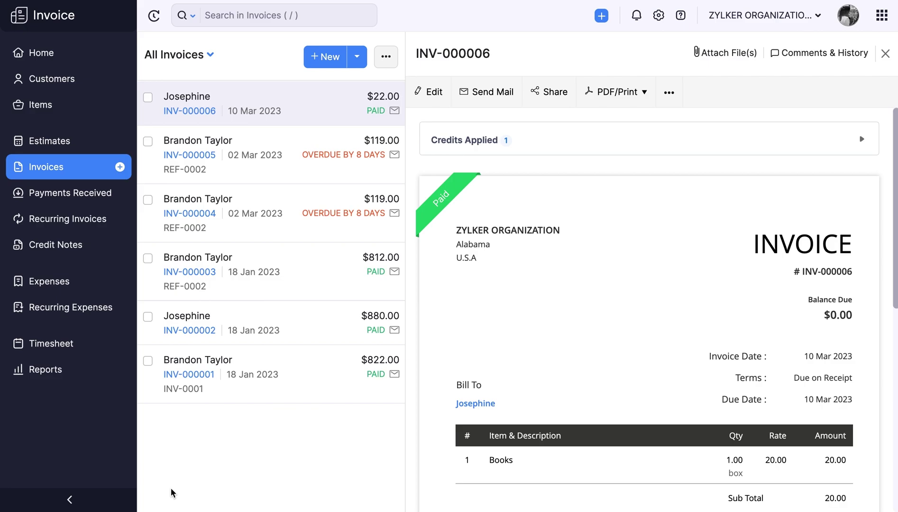
- Start a new credit note from Josephine's customer page
left_click(55, 81)
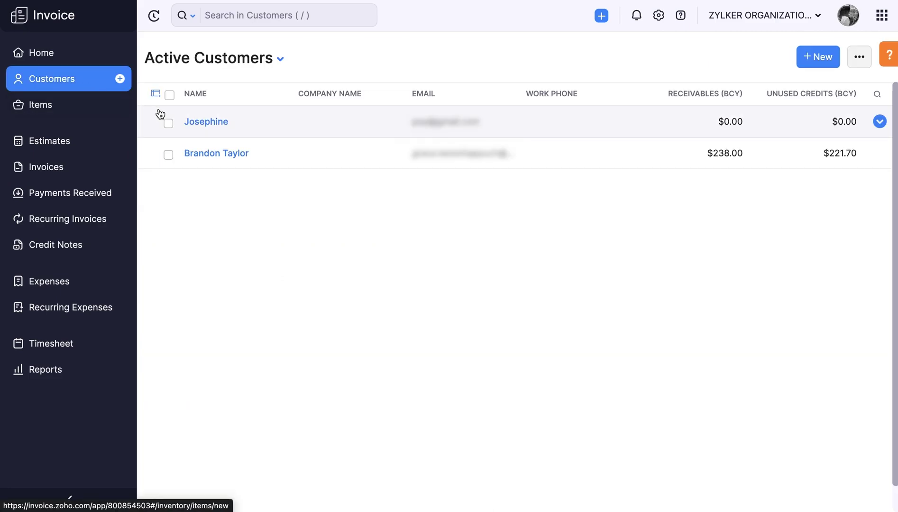
left_click(259, 125)
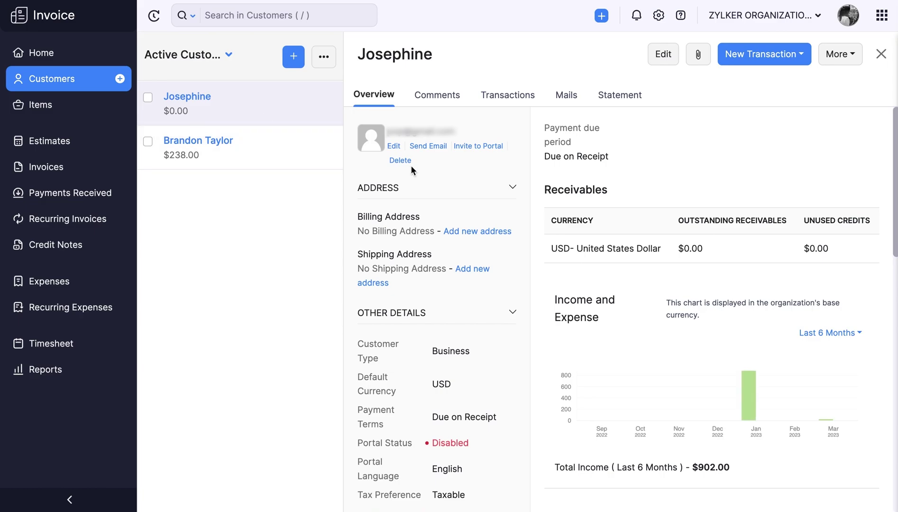
left_click(756, 65)
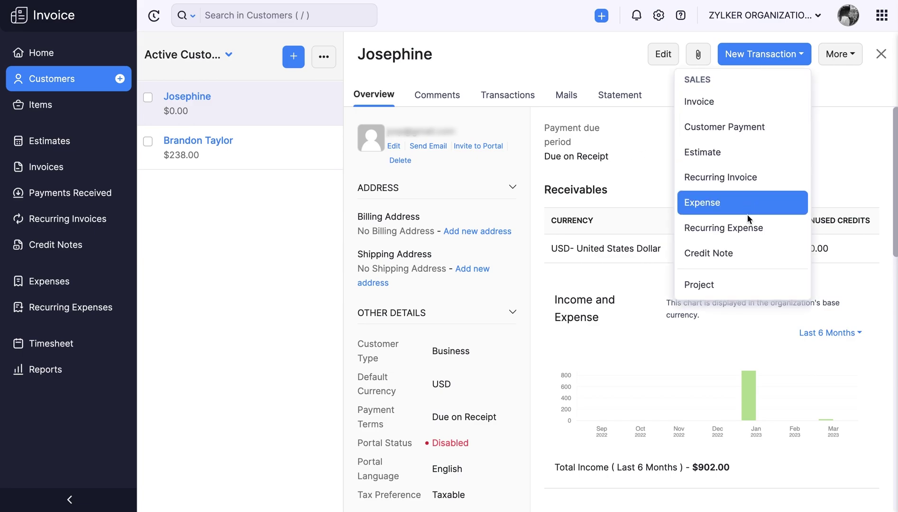
left_click(748, 252)
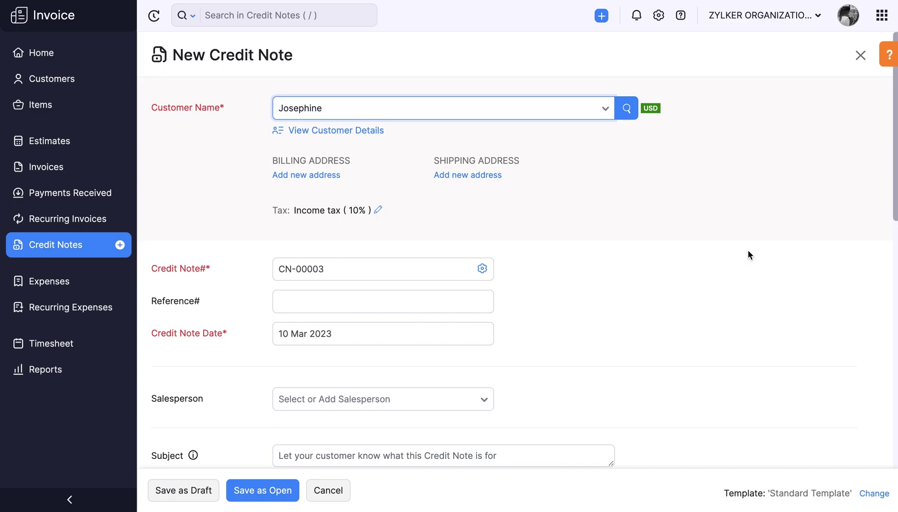
- Add one Books item and save the credit note as Open
scroll(748, 251, "down", 5)
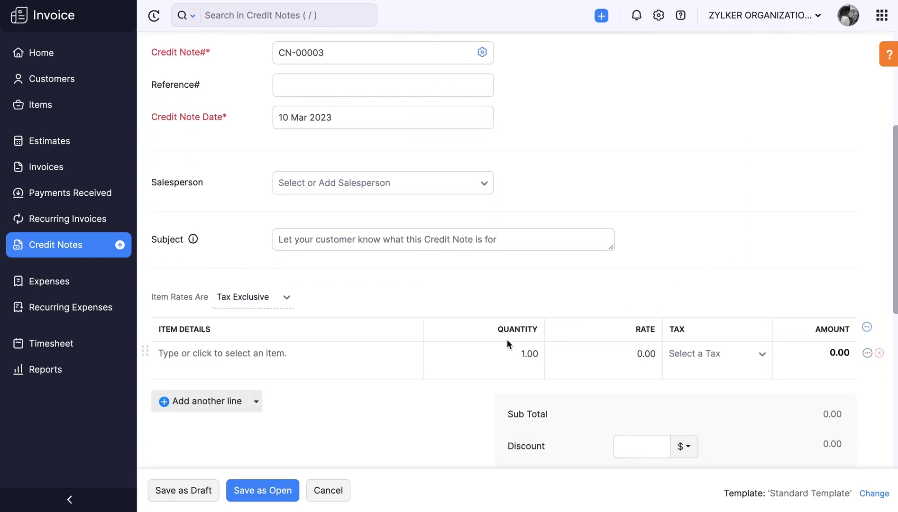
left_click(398, 365)
left_click(412, 349)
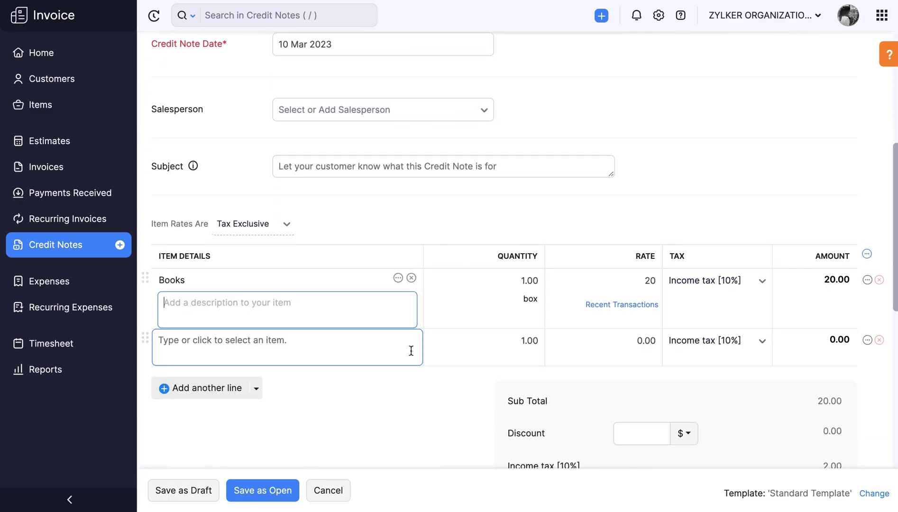
left_click(276, 489)
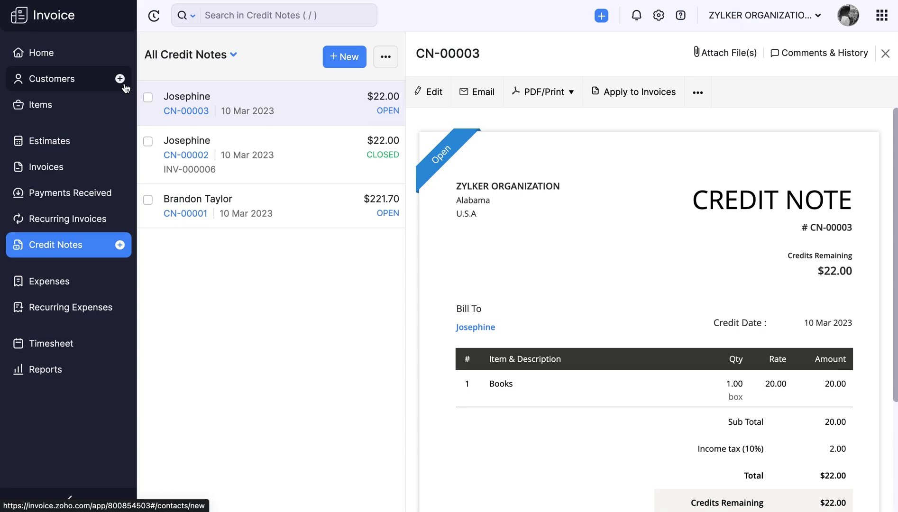
- Apply 22 credits from CN-00003 to invoice INV-000007 and save
left_click(84, 246)
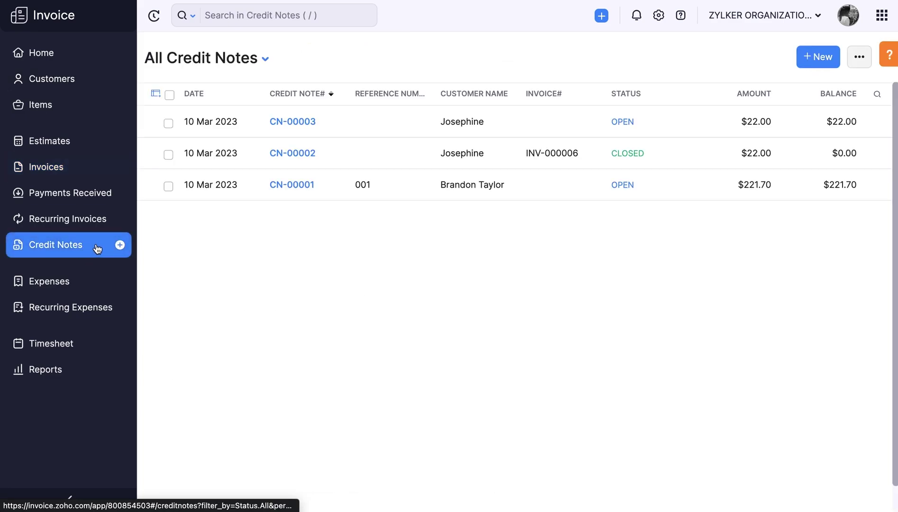
left_click(329, 130)
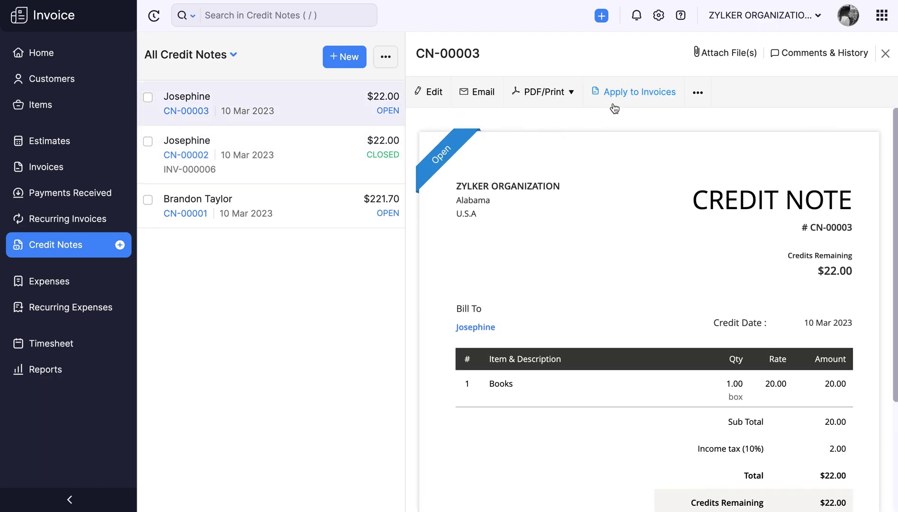
left_click(612, 103)
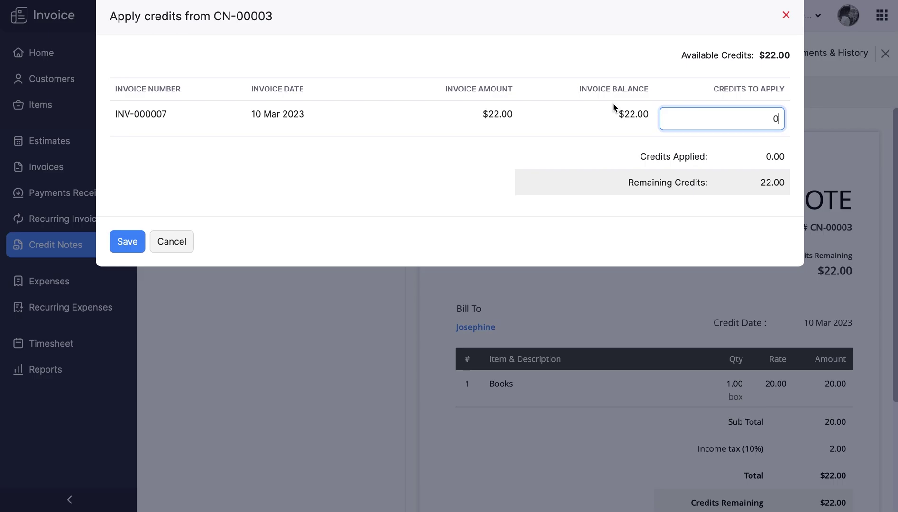
key("BackSpace")
type("22")
left_click(128, 242)
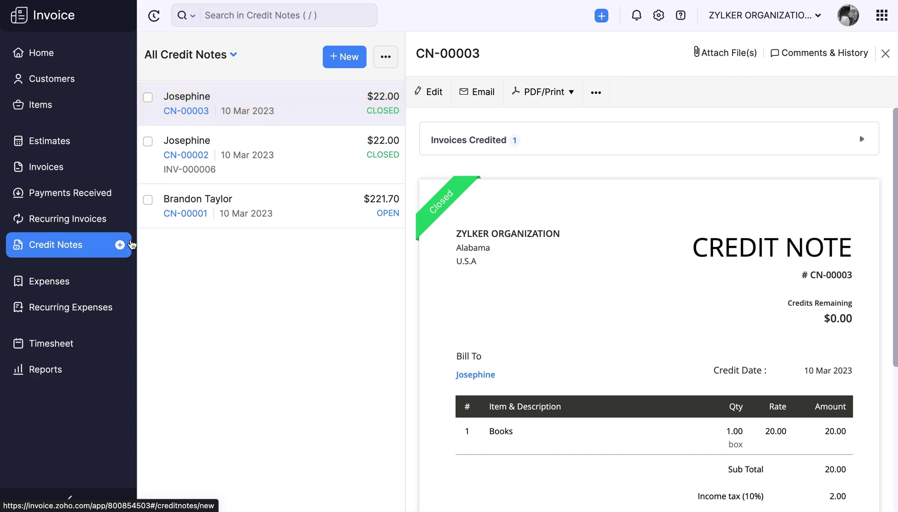
left_click(89, 252)
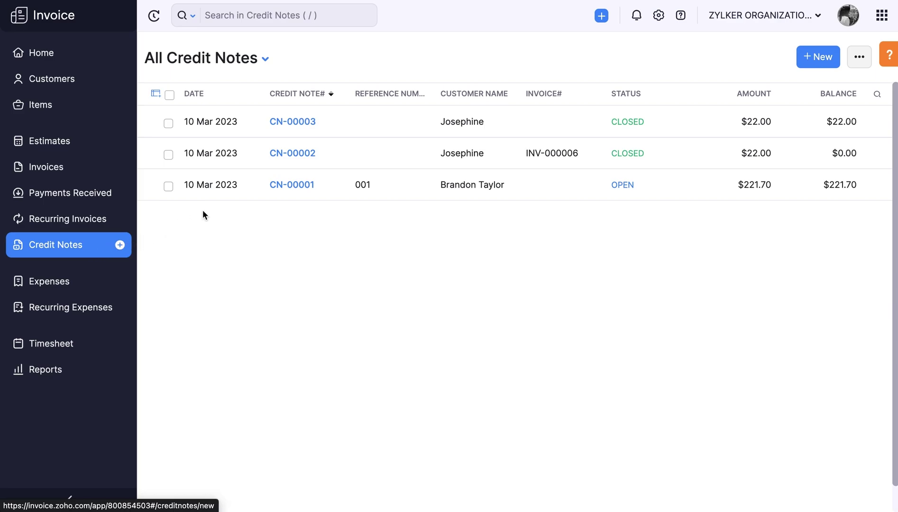
- Refund credit note CN-00001 in full, $221.70 as Cash
left_click(205, 192)
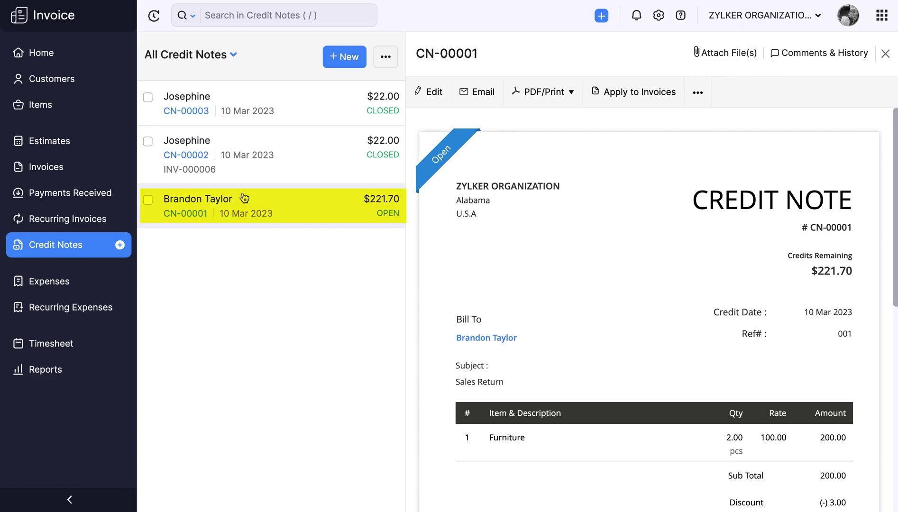
left_click(698, 103)
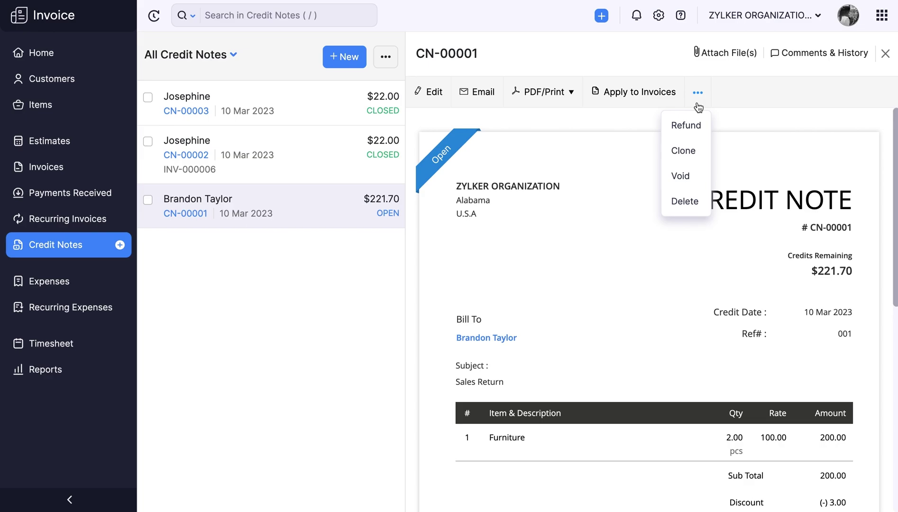
left_click(696, 133)
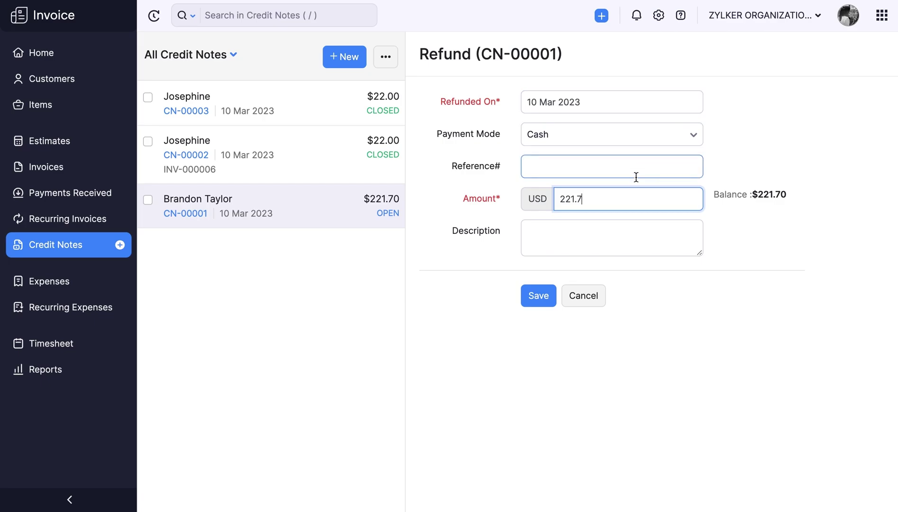
left_click(538, 298)
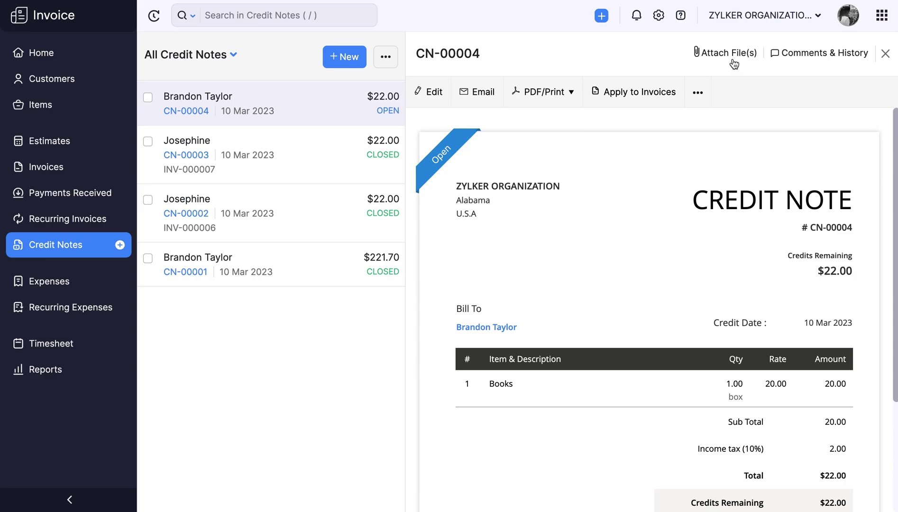
left_click(697, 93)
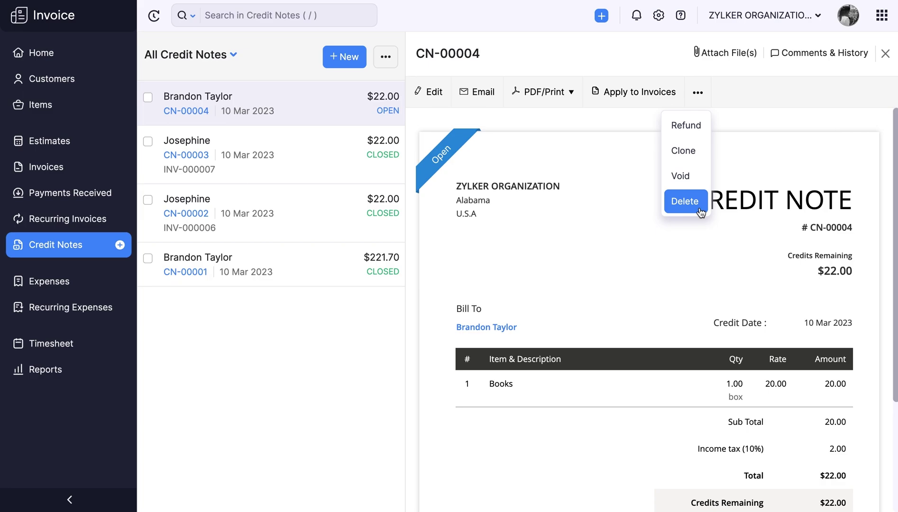
left_click(676, 228)
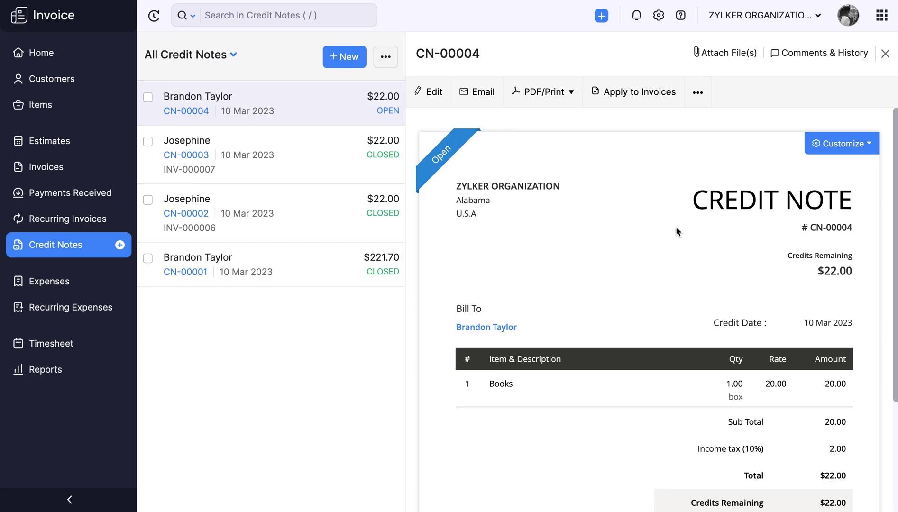
left_click(66, 379)
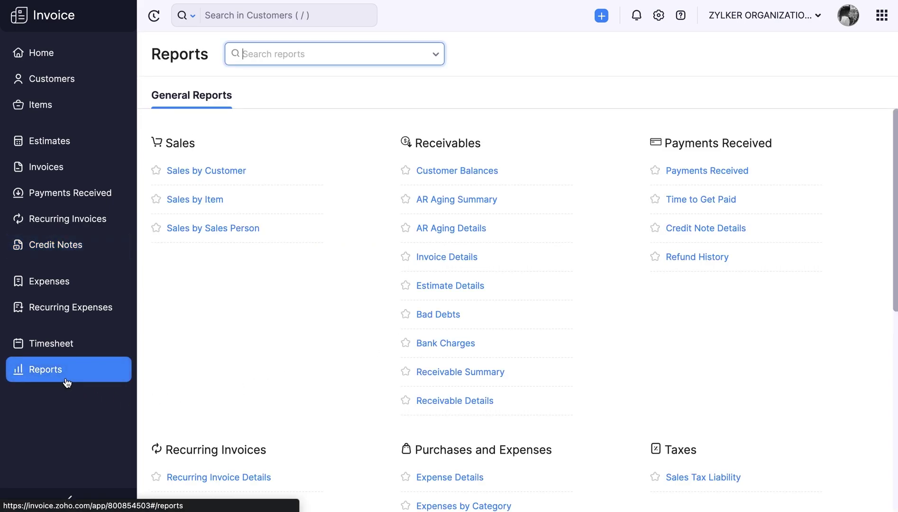
- Show the Credit Note Details report for the This Month date range
left_click(673, 229)
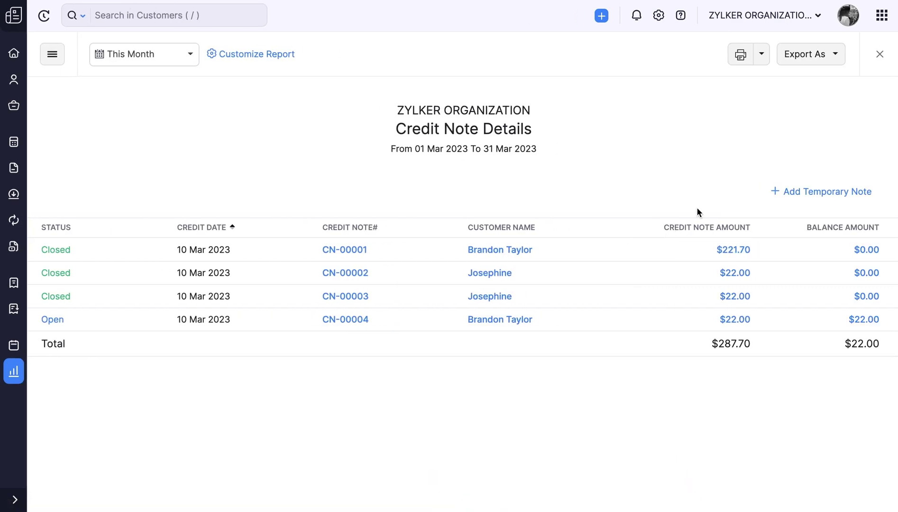
left_click(173, 65)
left_click(226, 71)
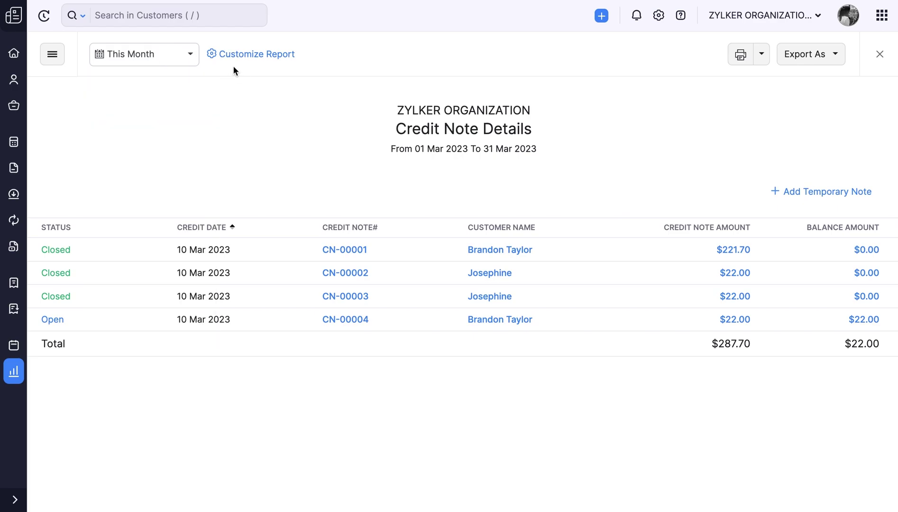